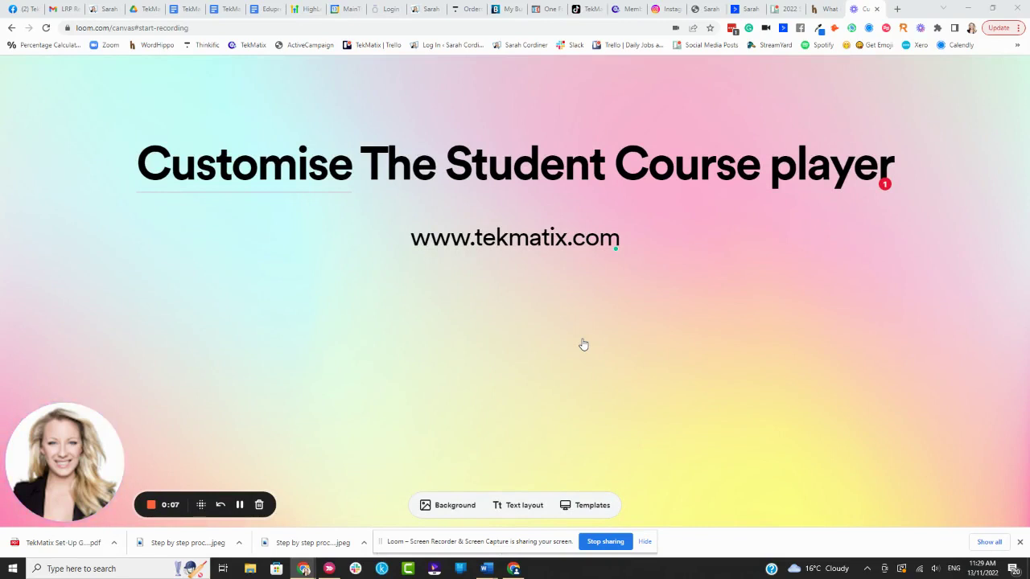
- Switch to the TekMatix page for the FREE 5 Day Create Your Course Plan Challenge - Clone product
click(626, 9)
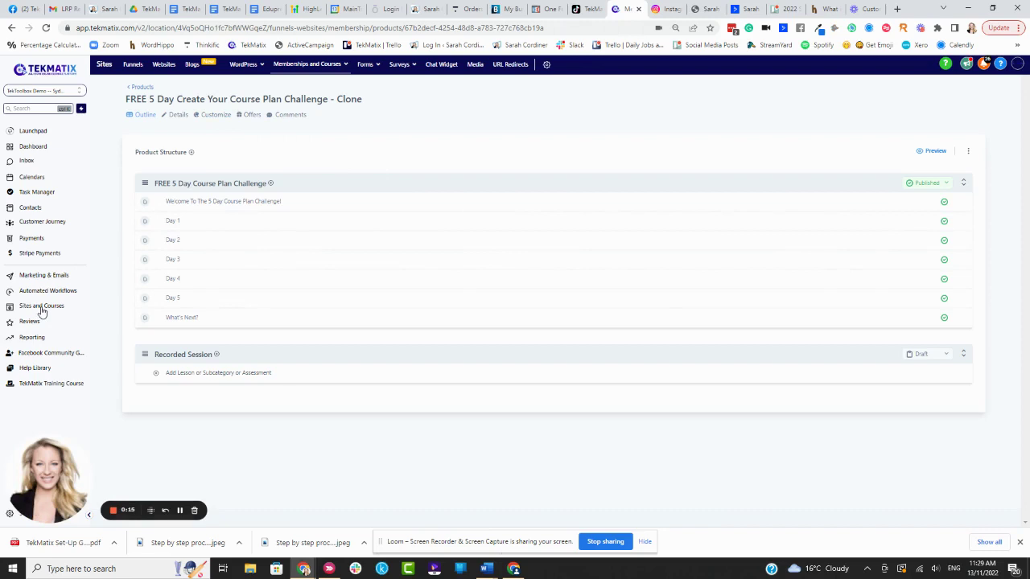
- From the course's Customize theme choices, preview the Classic course player layout
mouse_move(313, 66)
click(213, 116)
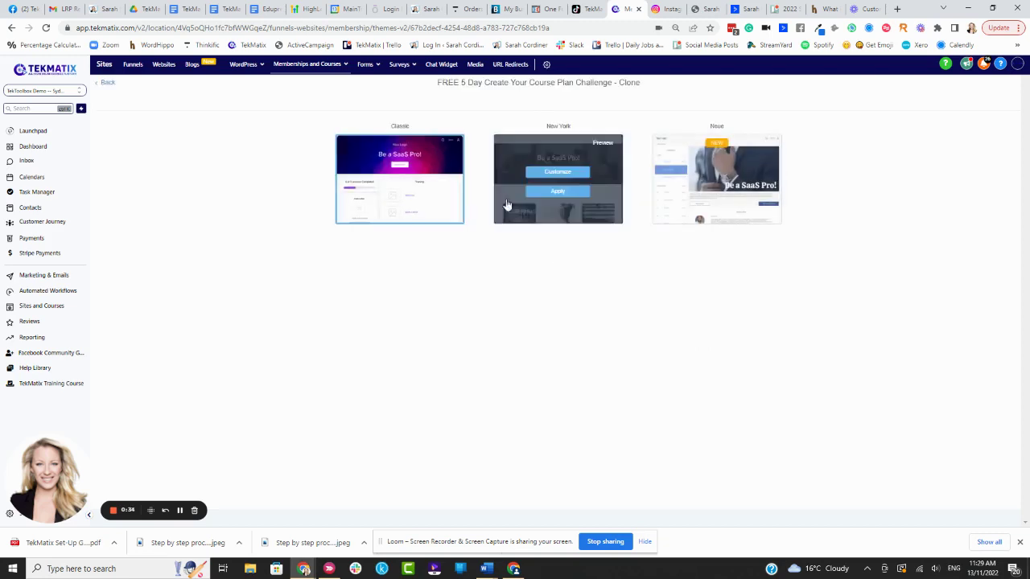
mouse_move(722, 185)
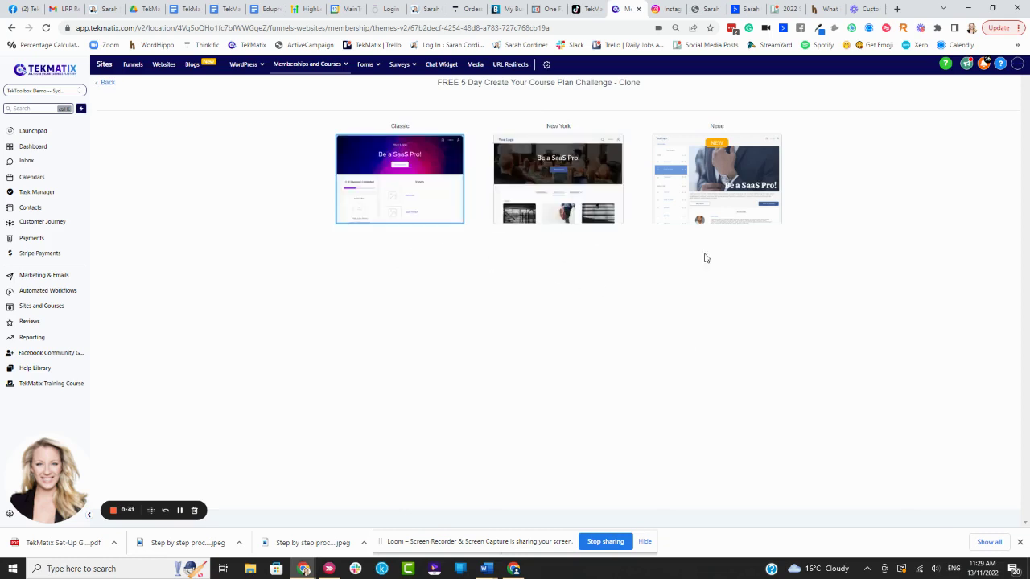
mouse_move(748, 237)
mouse_move(410, 153)
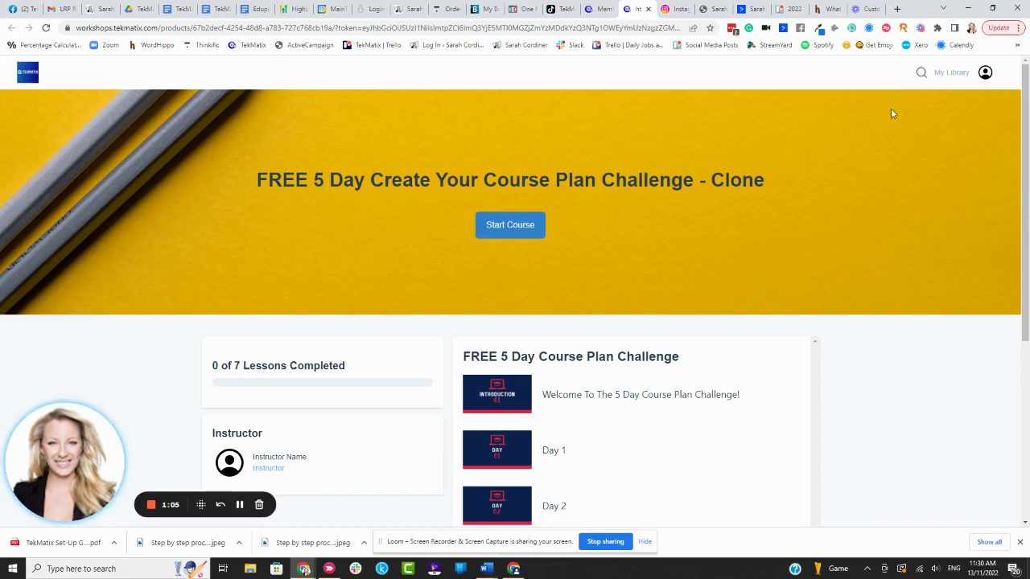
- Scroll through the Classic preview's seven lessons, Welcome to What's Next?, and back to the top
scroll(794, 245, down, 3)
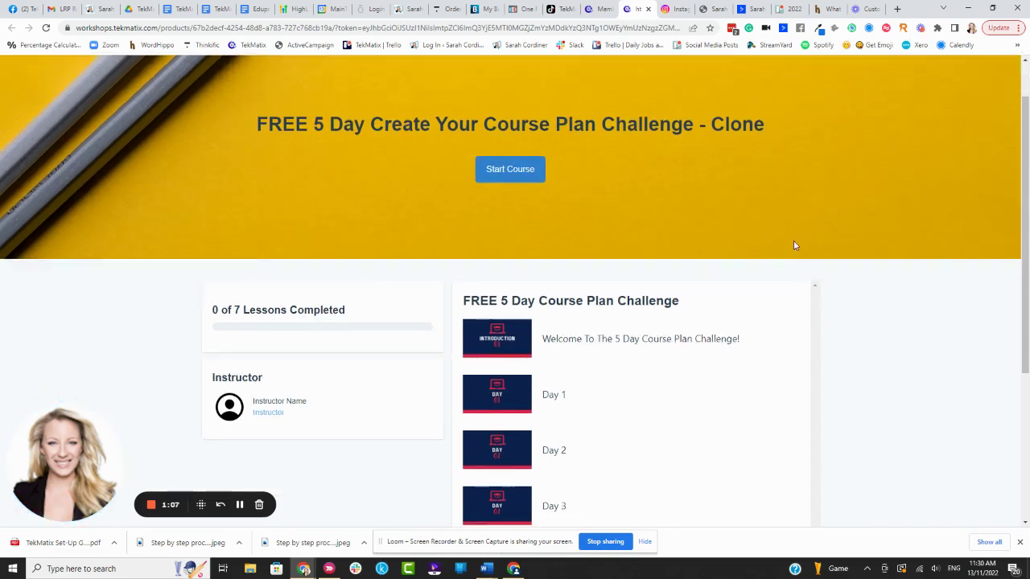
scroll(834, 256, up, 3)
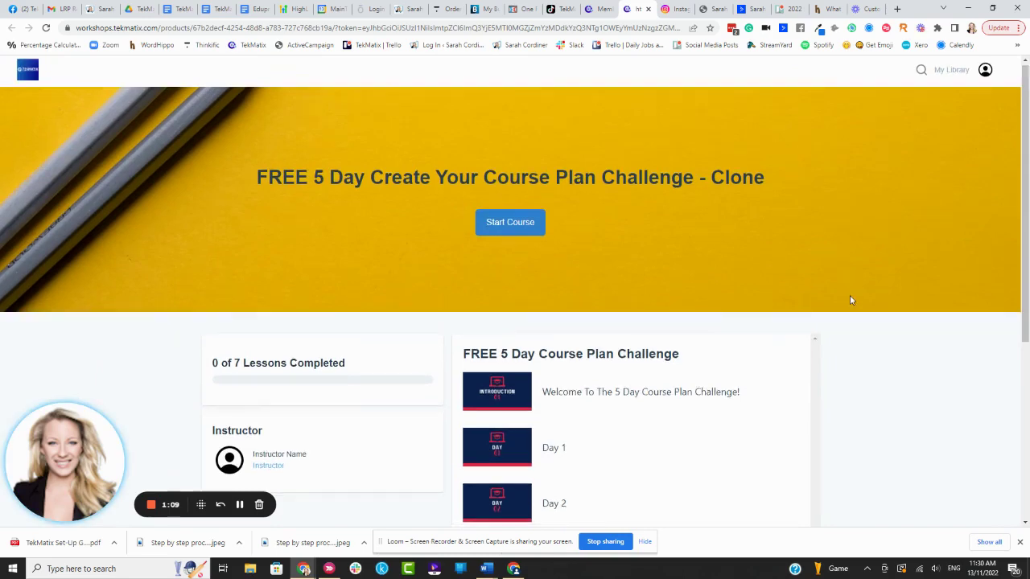
scroll(850, 295, down, 1)
scroll(315, 227, down, 1)
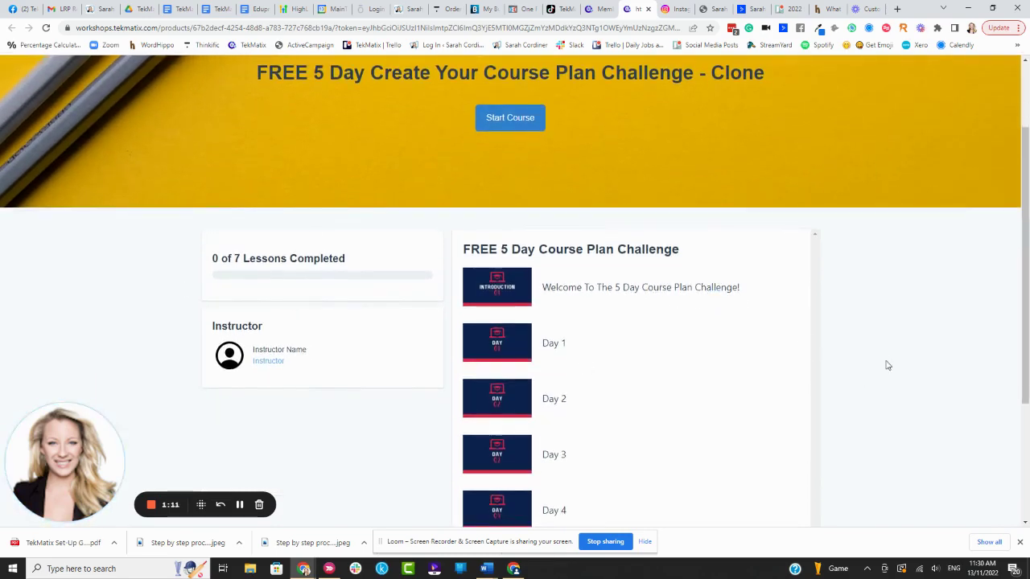
scroll(886, 356, down, 2)
scroll(883, 346, up, 3)
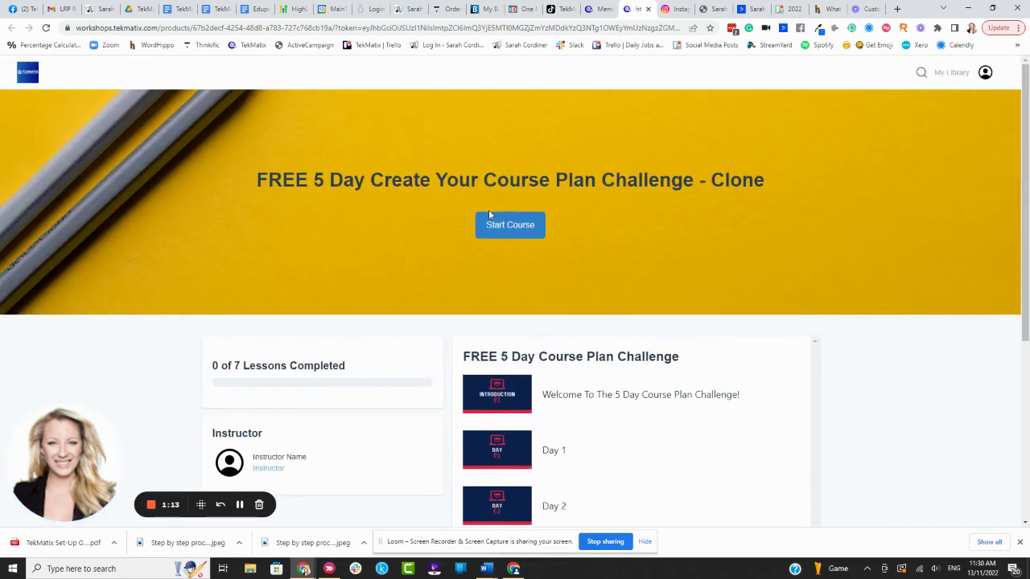
scroll(655, 197, down, 1)
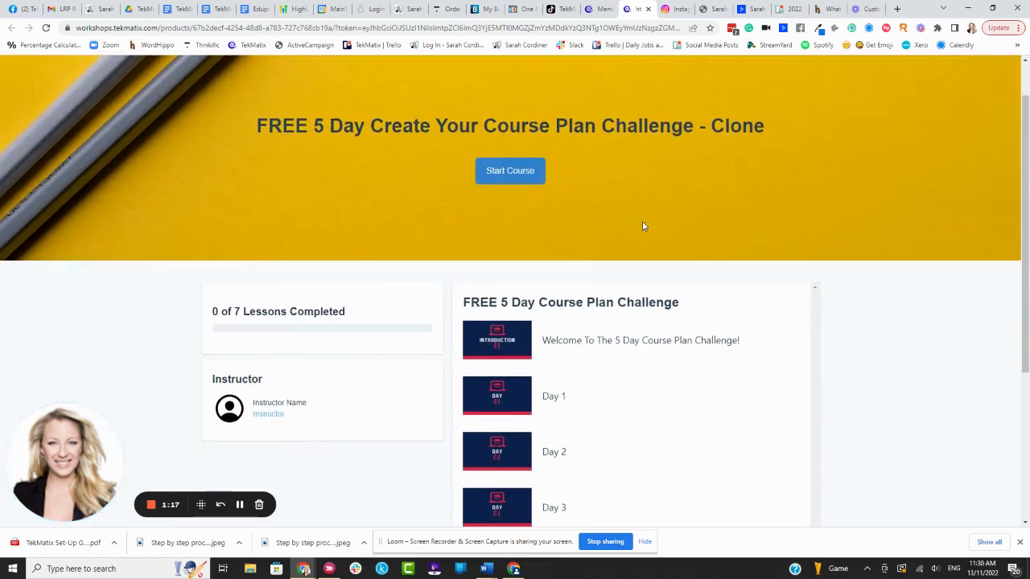
scroll(552, 182, down, 2)
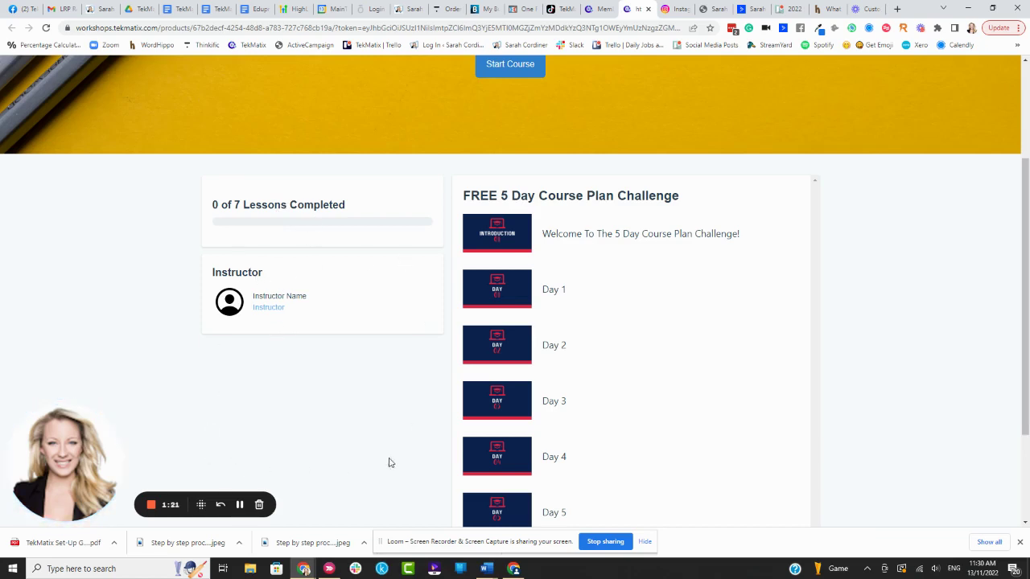
scroll(539, 241, down, 2)
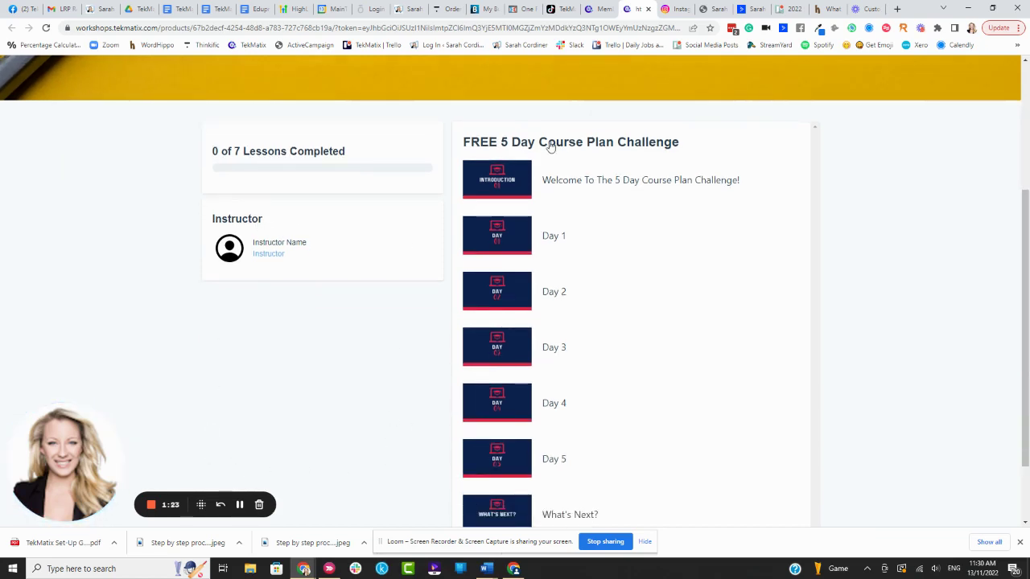
scroll(552, 242, up, 1)
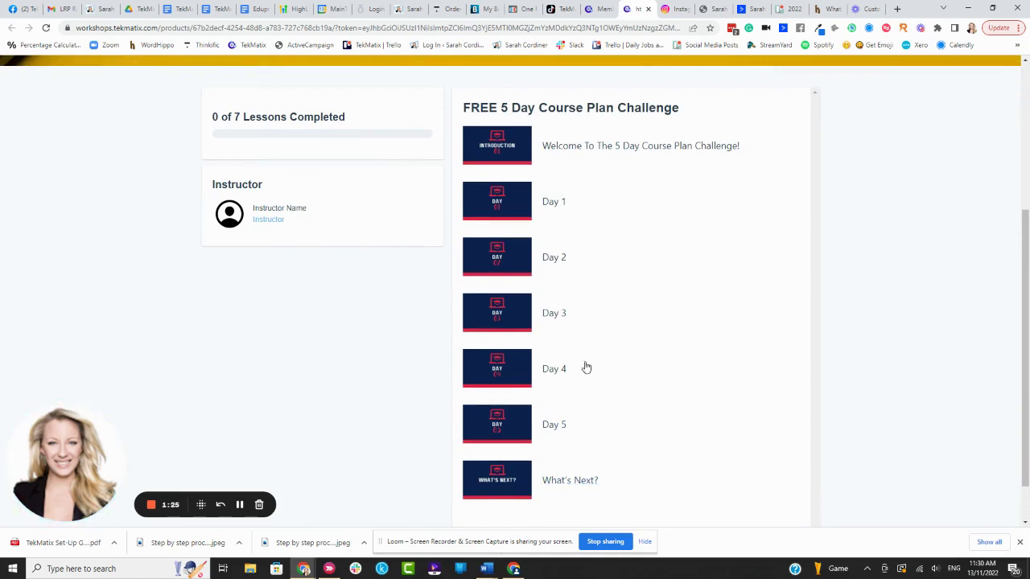
scroll(586, 365, up, 2)
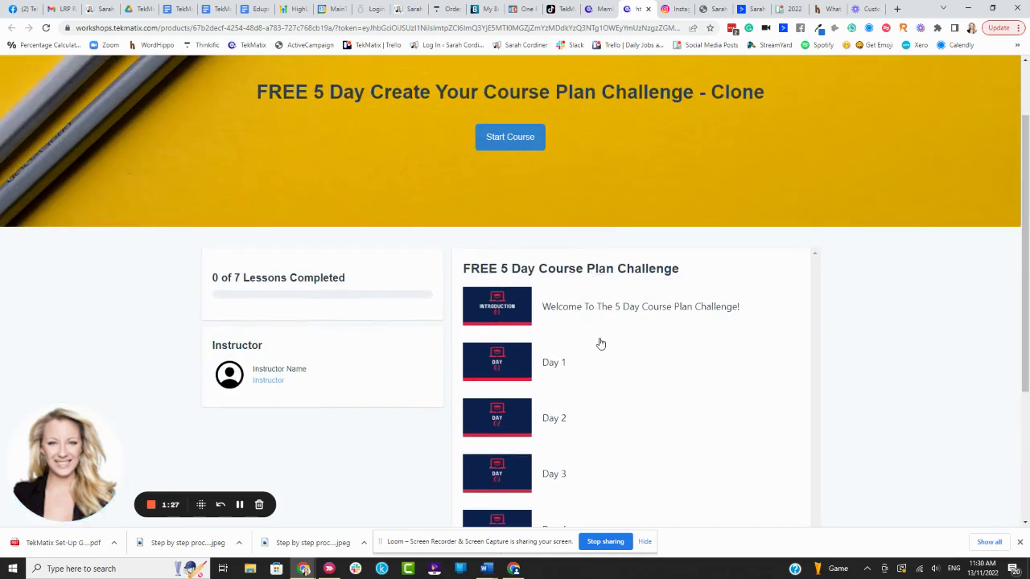
scroll(598, 409, up, 1)
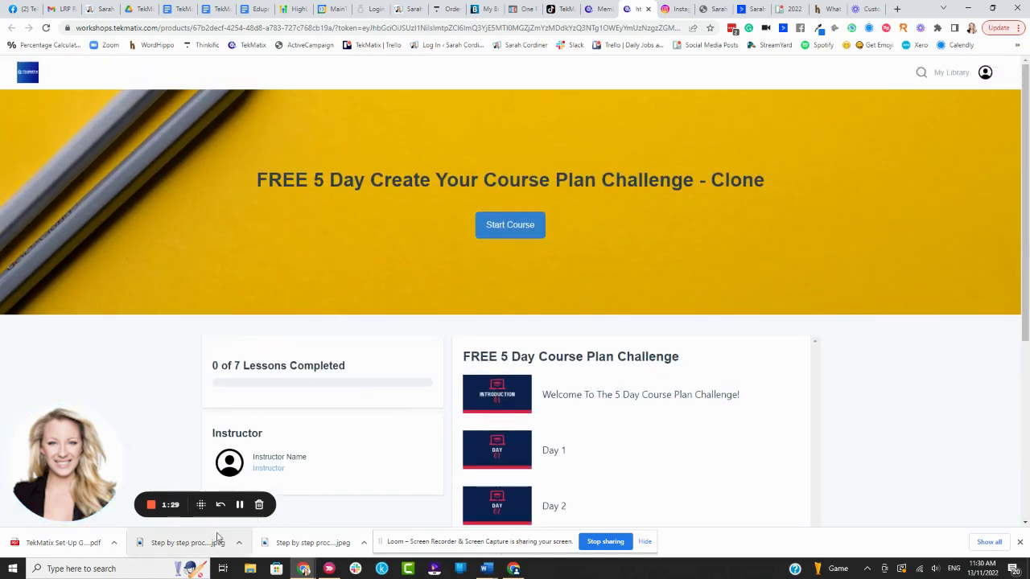
- Close the Classic preview and preview the New York layout with its photo banner and lesson carousel
key(ctrl+w)
mouse_move(564, 156)
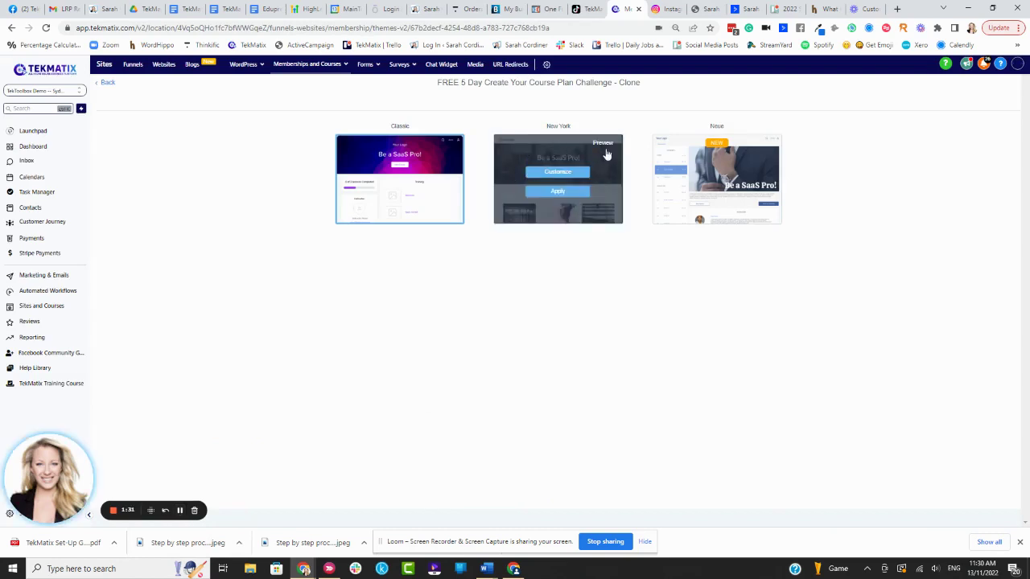
mouse_move(599, 148)
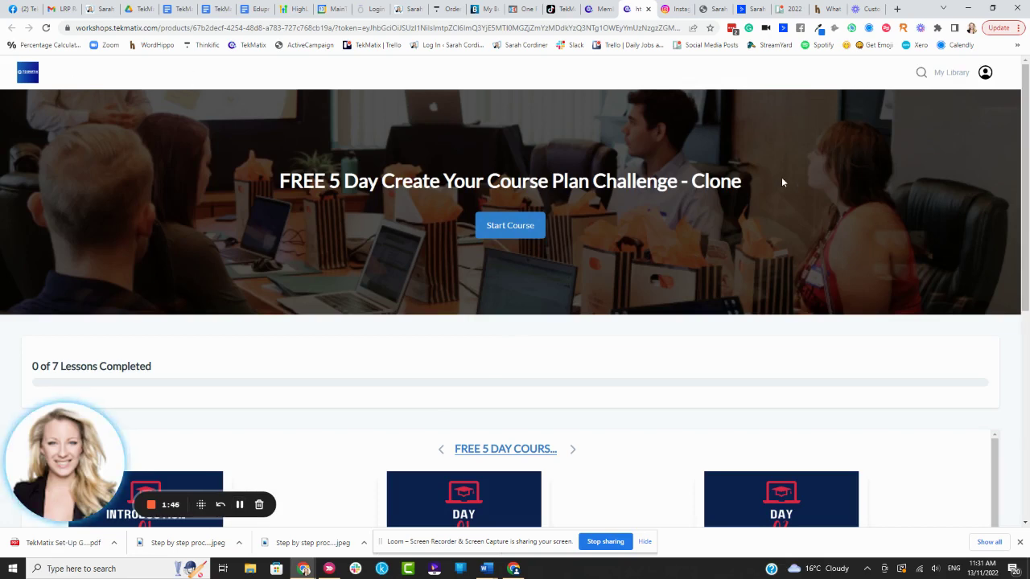
scroll(542, 202, down, 1)
scroll(196, 311, down, 1)
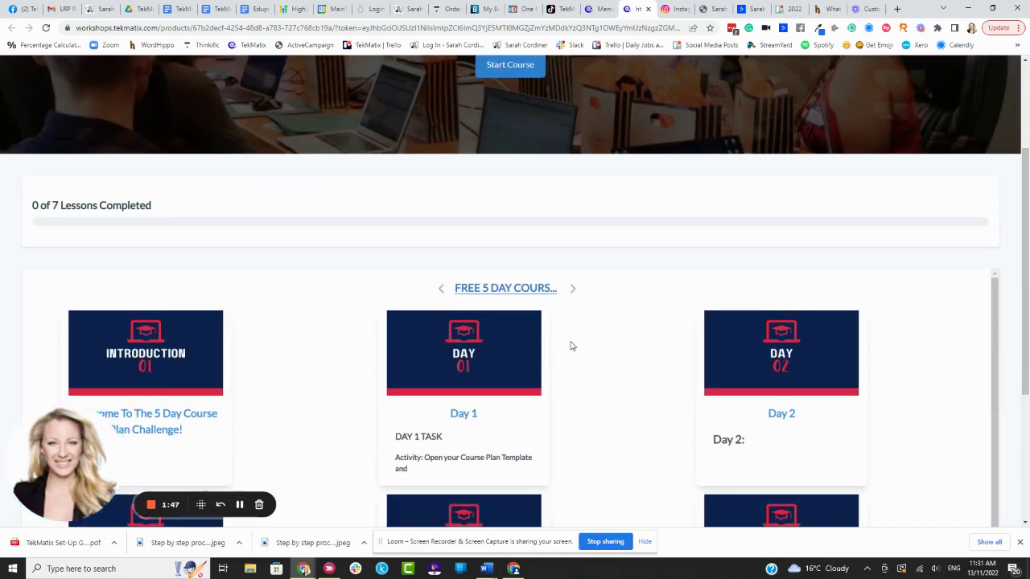
scroll(853, 330, down, 2)
scroll(853, 338, up, 2)
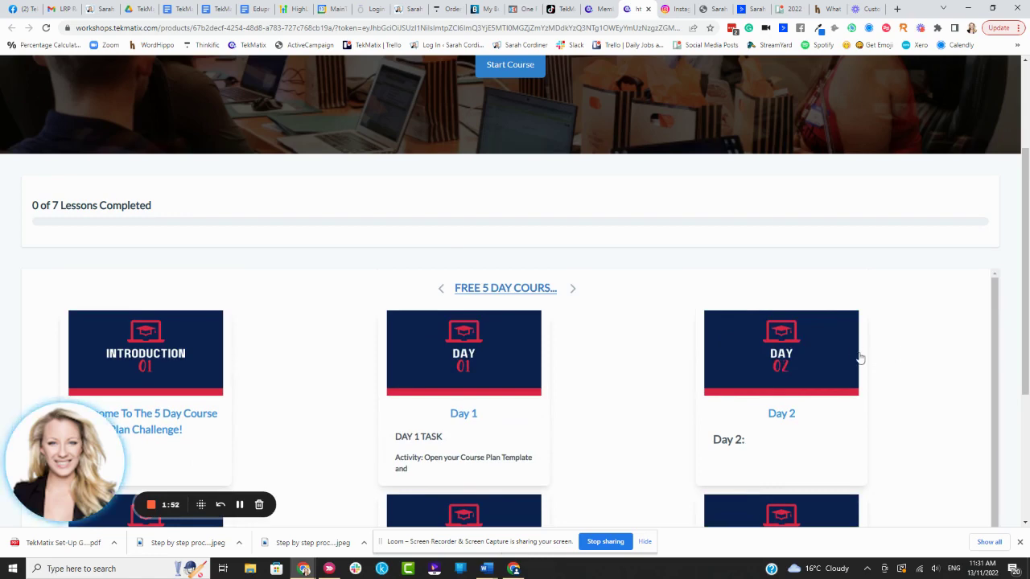
scroll(845, 322, up, 2)
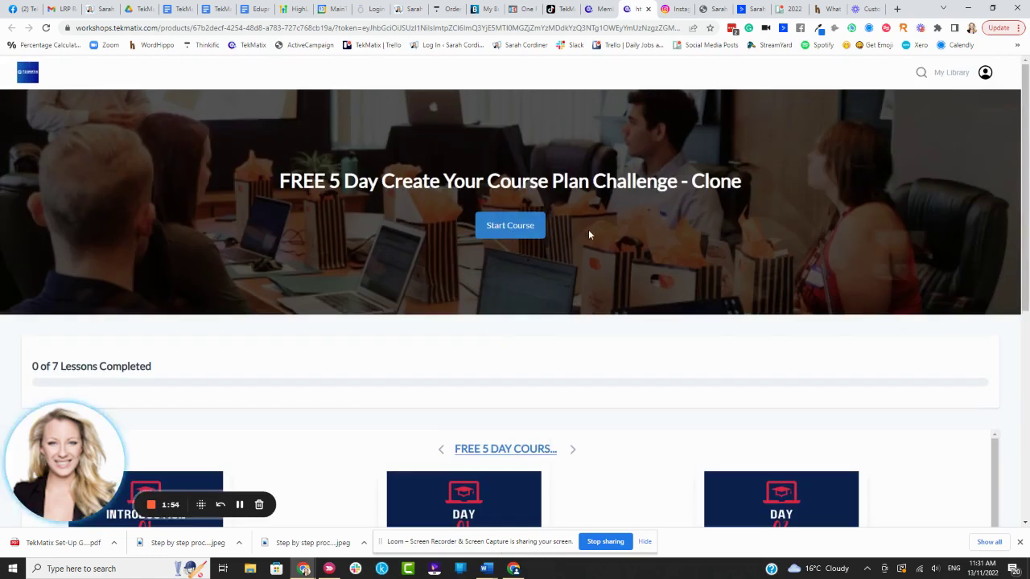
scroll(223, 263, down, 2)
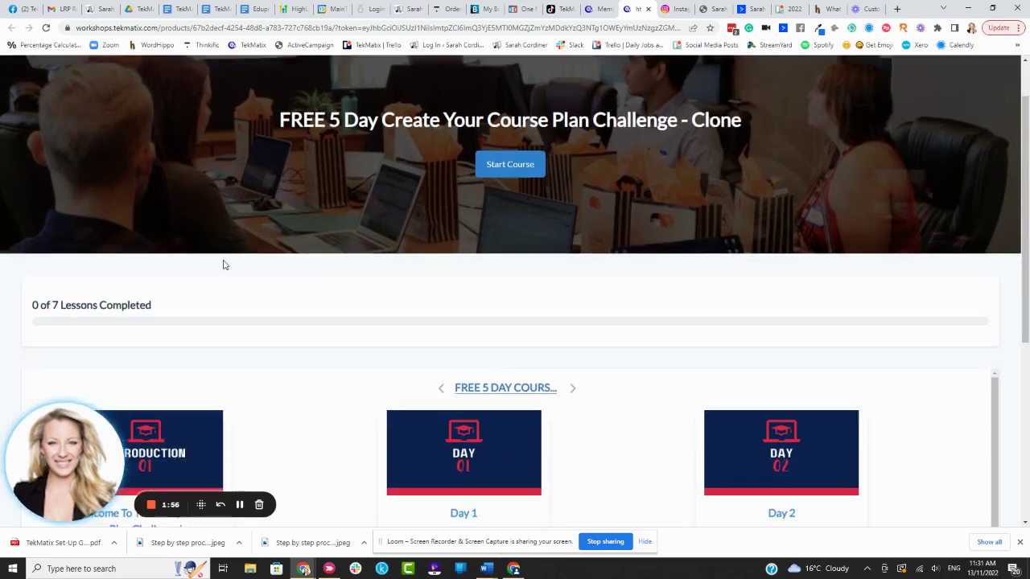
scroll(515, 254, down, 2)
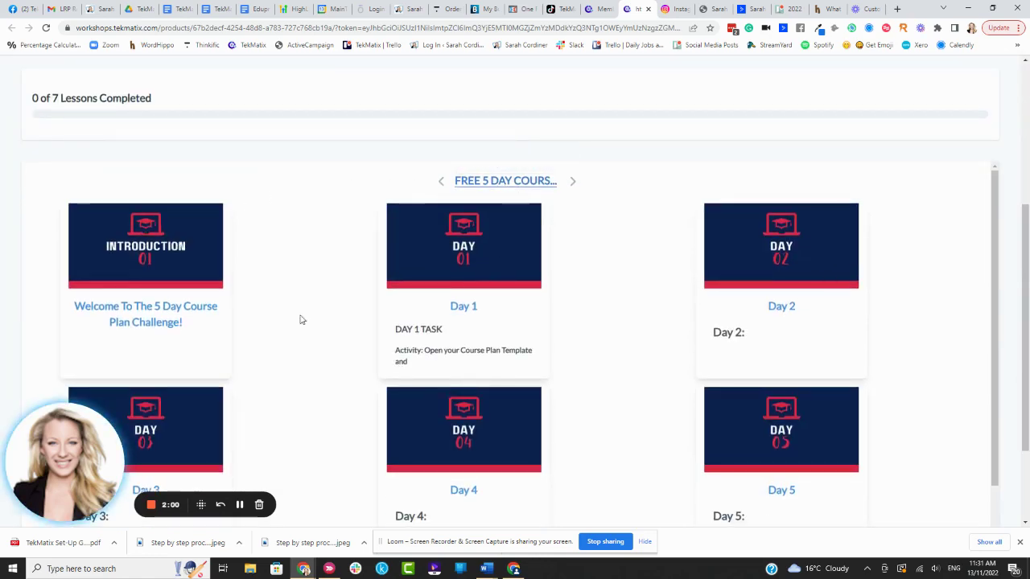
scroll(609, 329, down, 3)
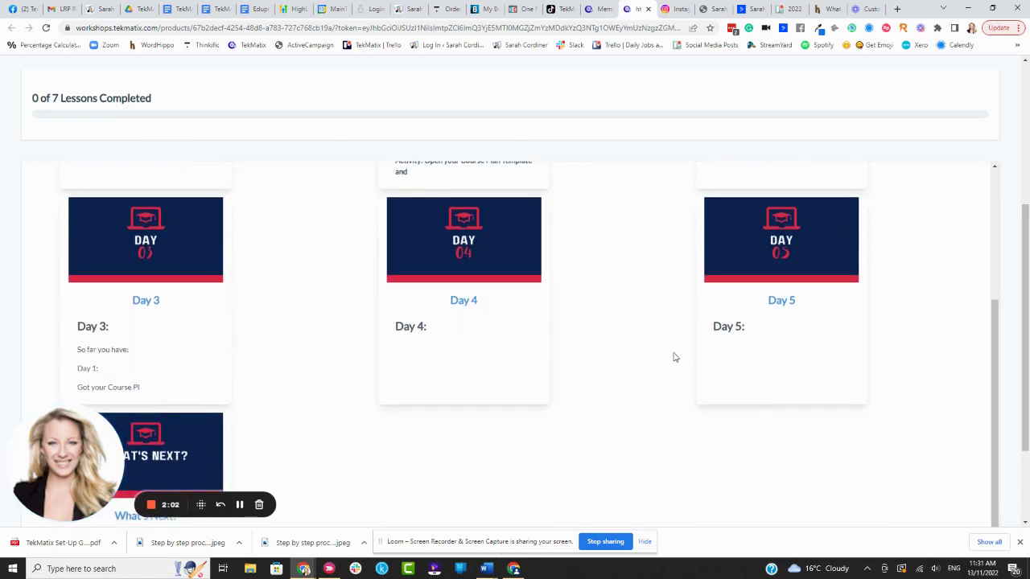
scroll(674, 240, up, 3)
scroll(556, 290, up, 3)
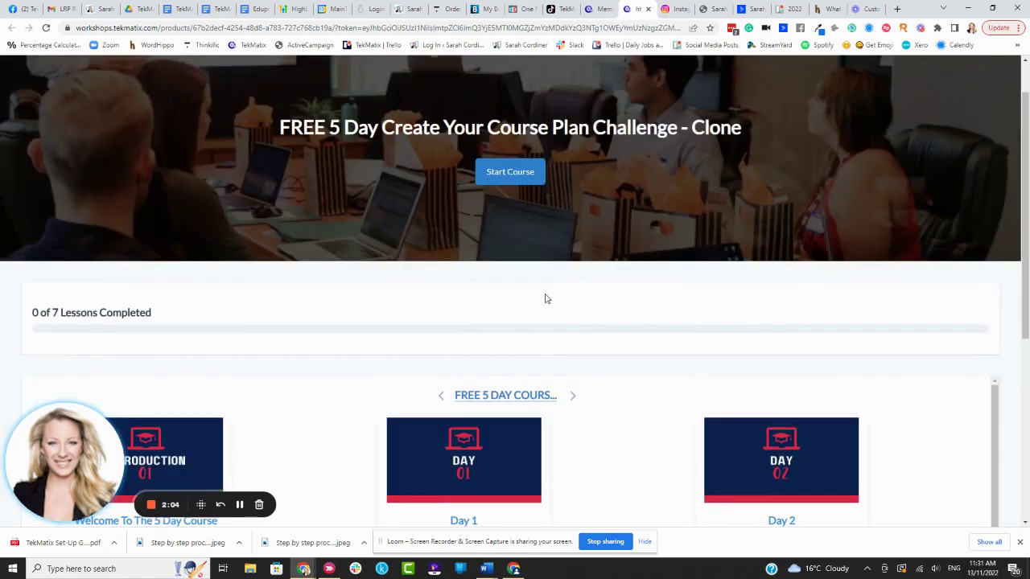
scroll(575, 305, down, 2)
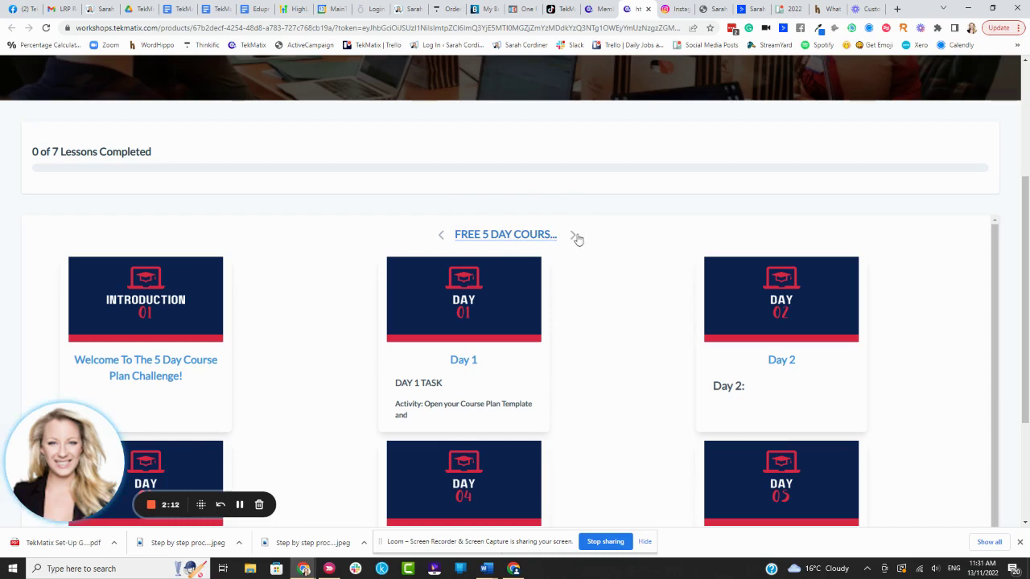
scroll(612, 250, up, 3)
scroll(573, 250, down, 2)
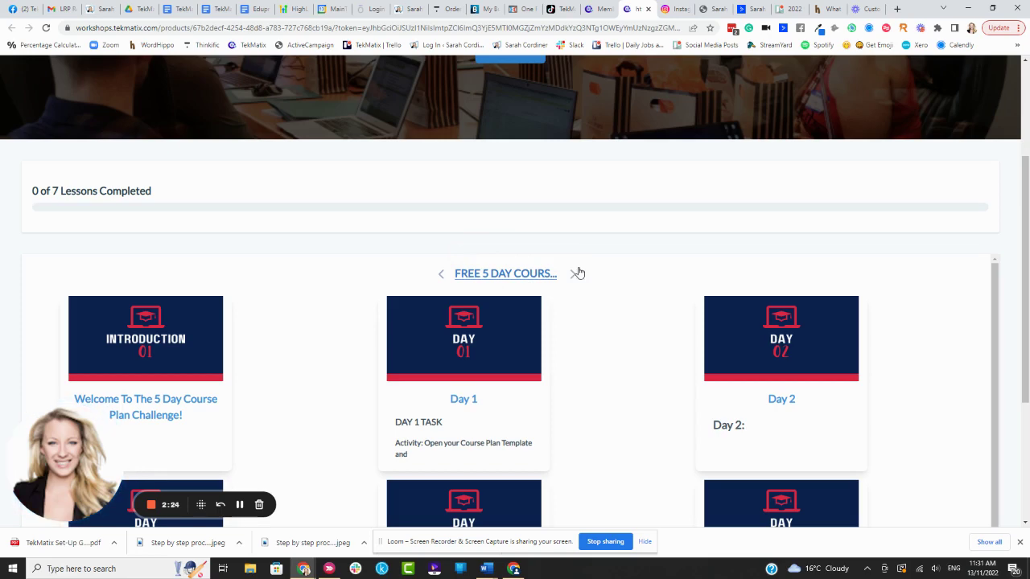
scroll(579, 274, up, 3)
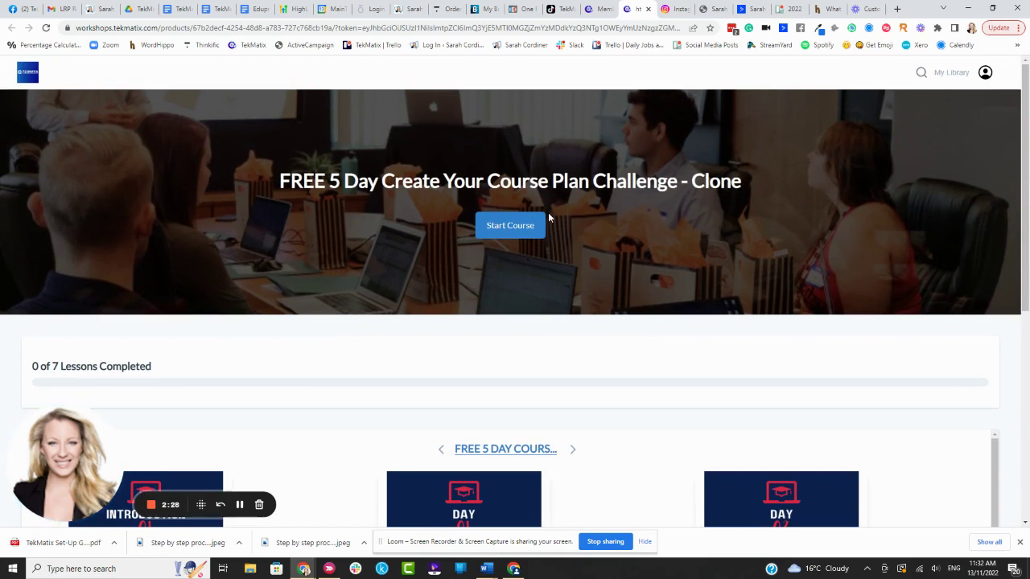
- In the previewed course player, open the Day 1 lesson, then the Day 2 lesson with its welcome video
click(597, 12)
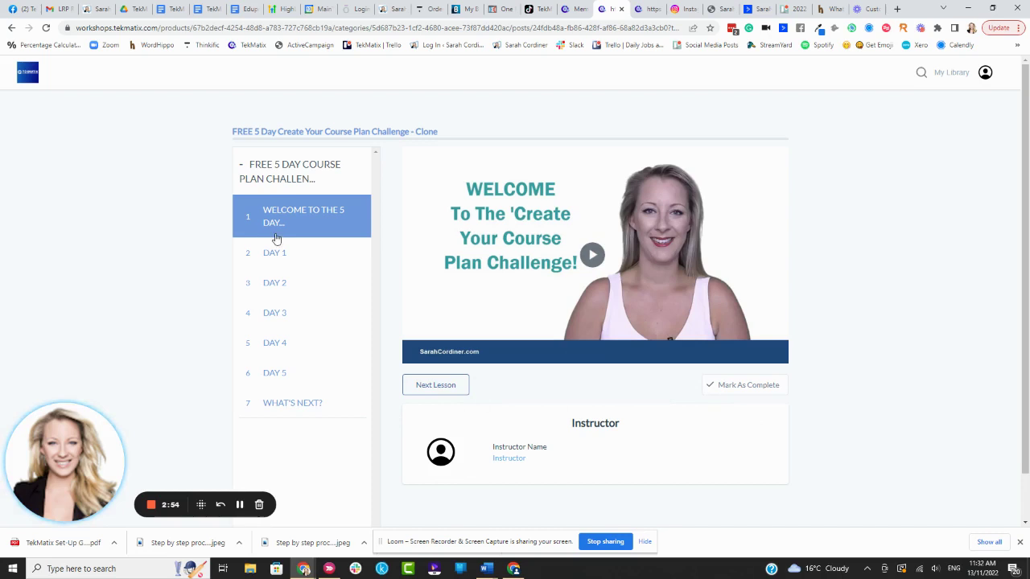
scroll(282, 245, down, 1)
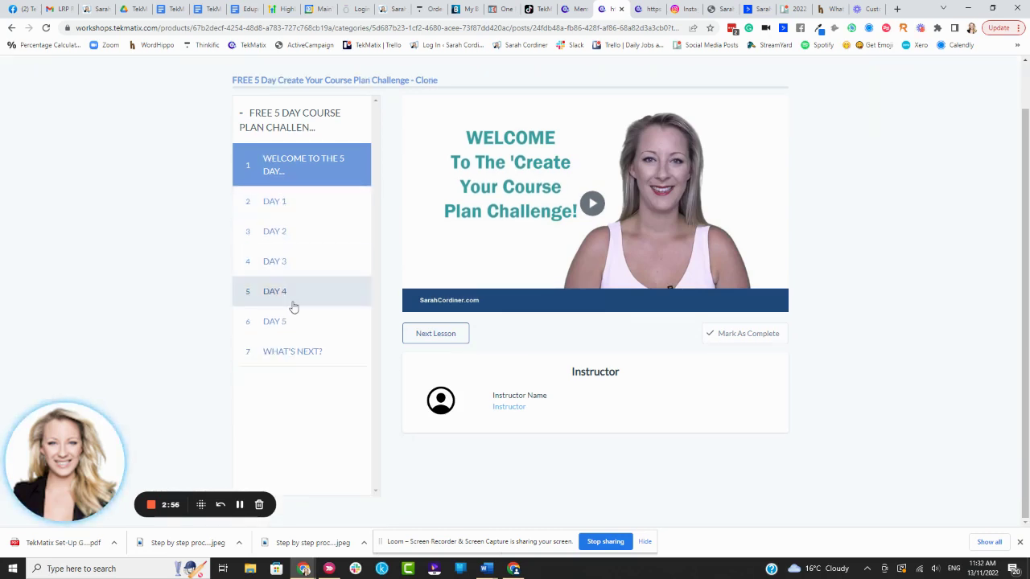
scroll(288, 317, up, 1)
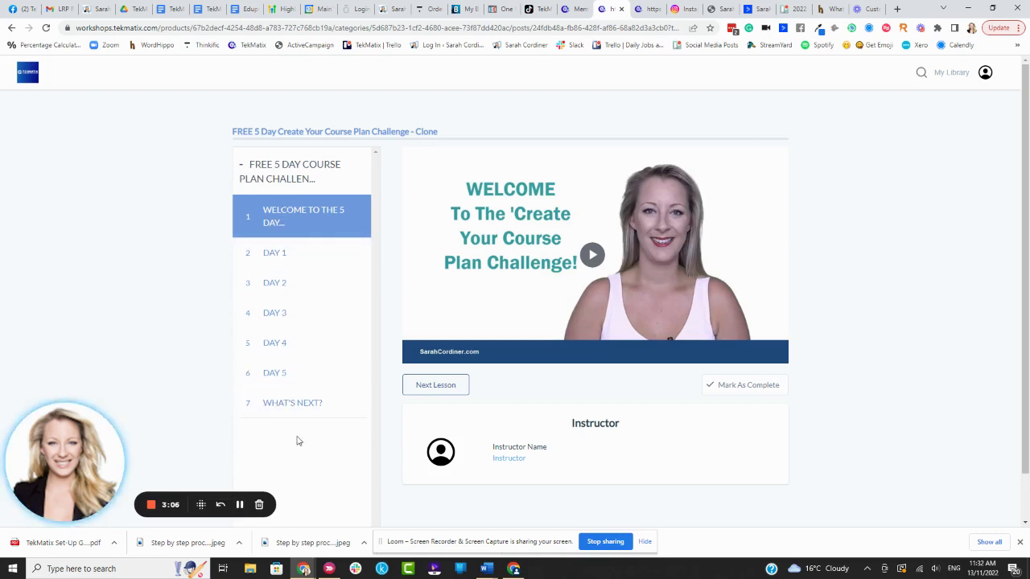
scroll(314, 218, down, 1)
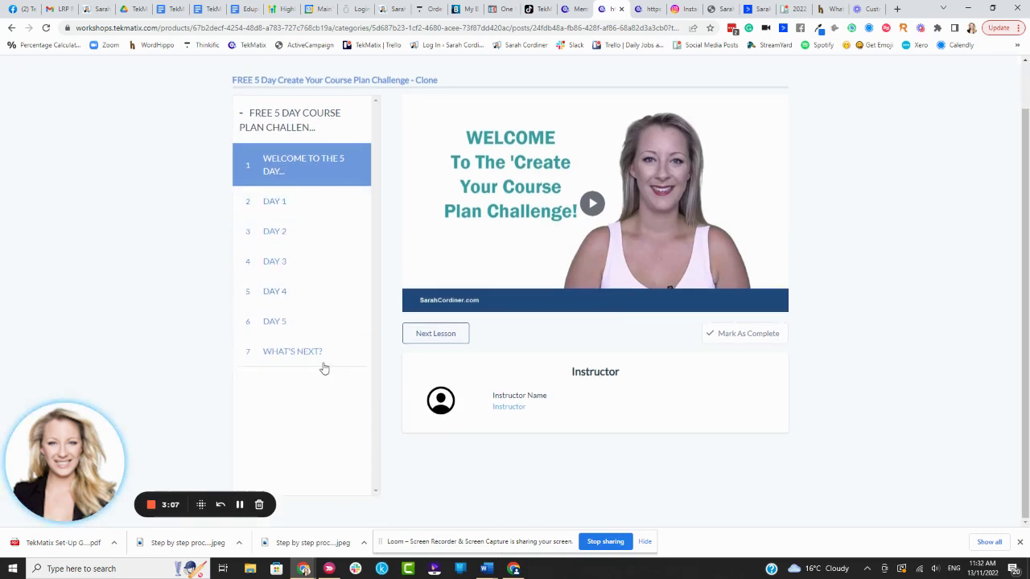
click(307, 205)
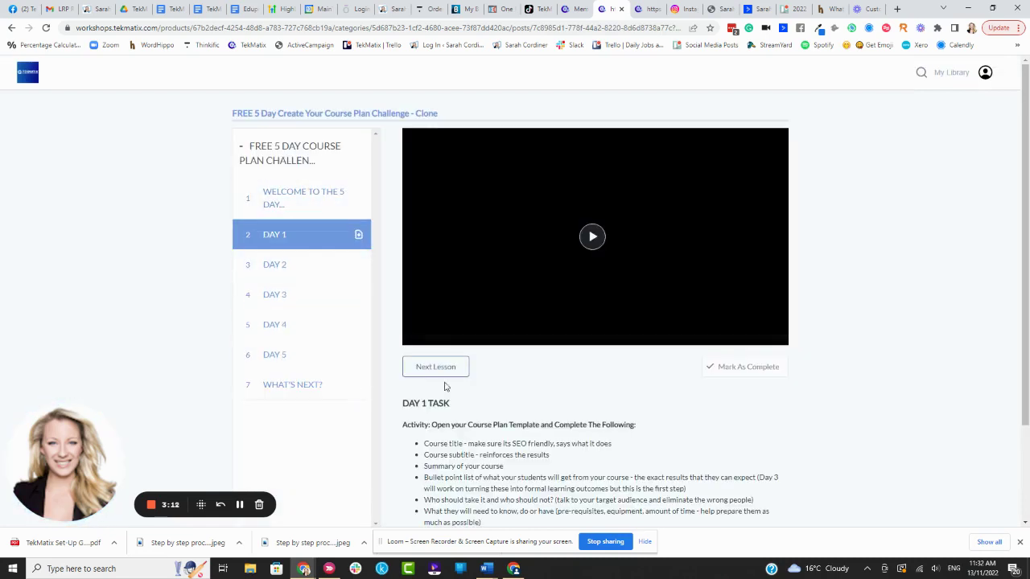
scroll(555, 322, down, 2)
scroll(520, 365, down, 1)
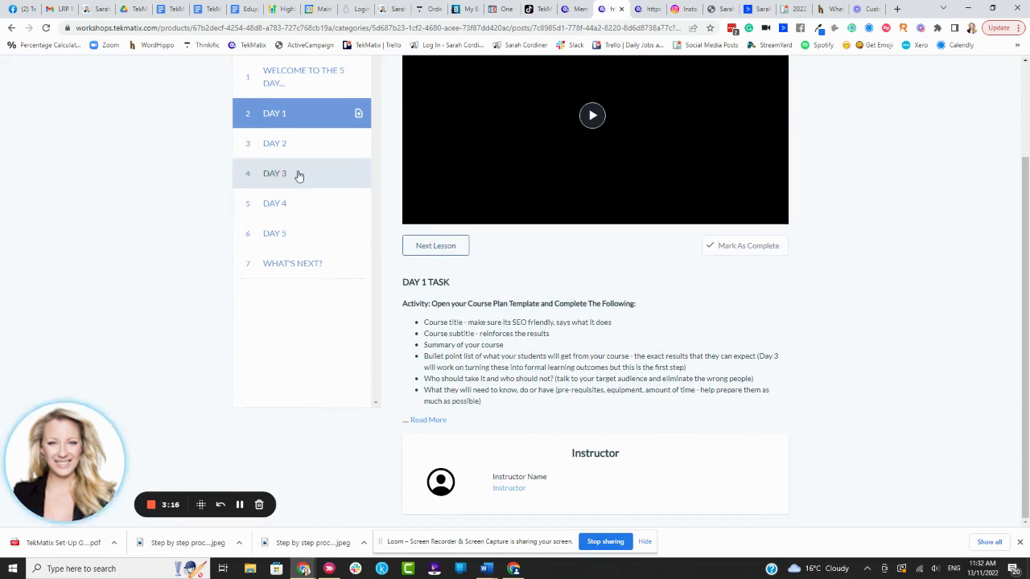
click(282, 149)
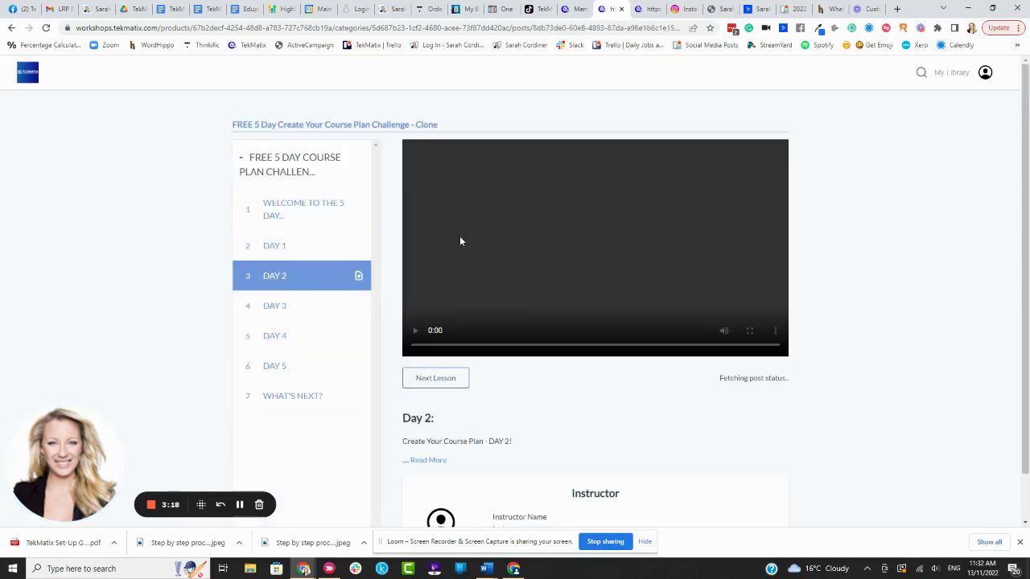
scroll(699, 395, down, 1)
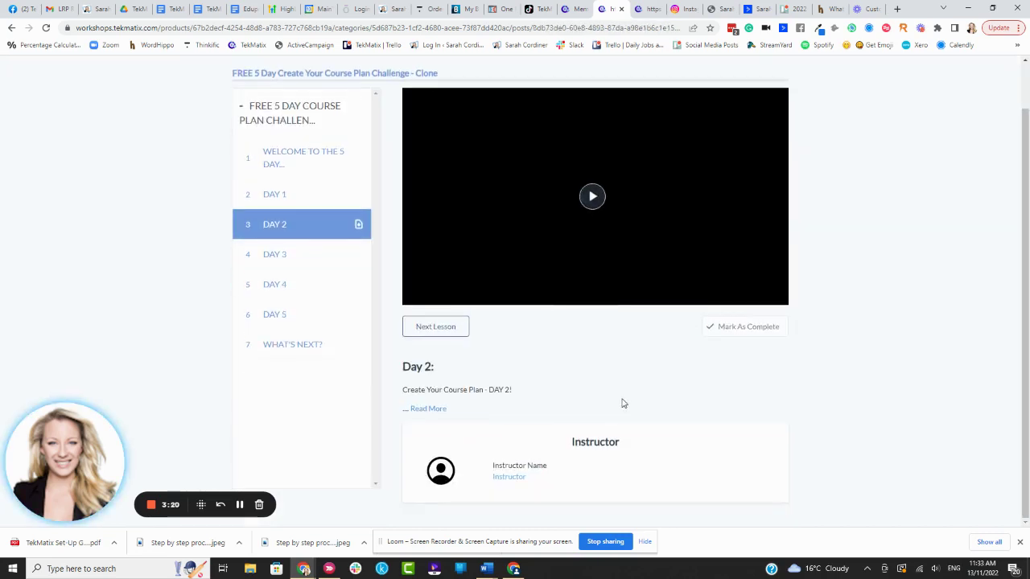
scroll(620, 386, up, 1)
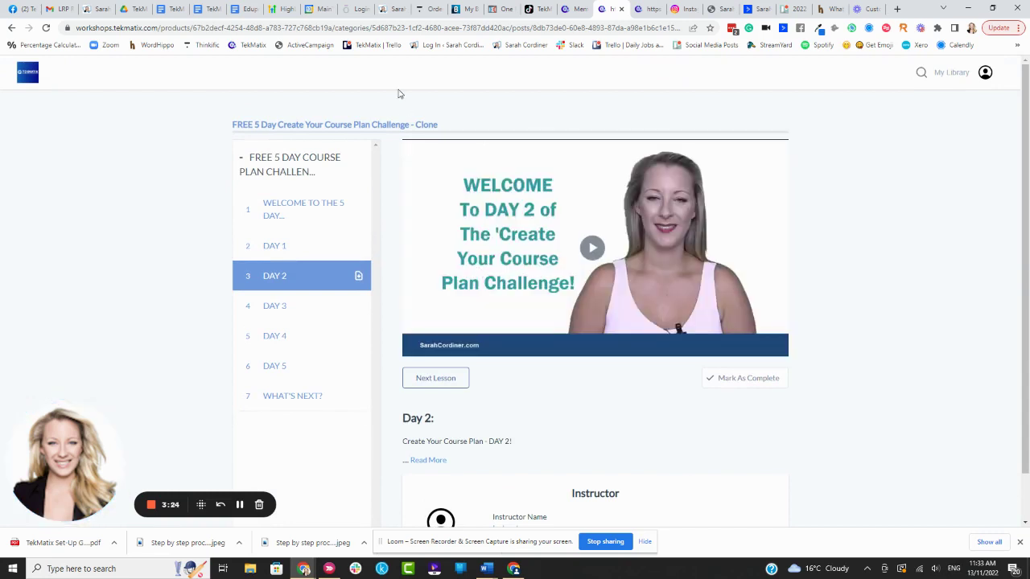
- Back in the theme gallery, choose Customize on the New York card to open its editor
click(567, 10)
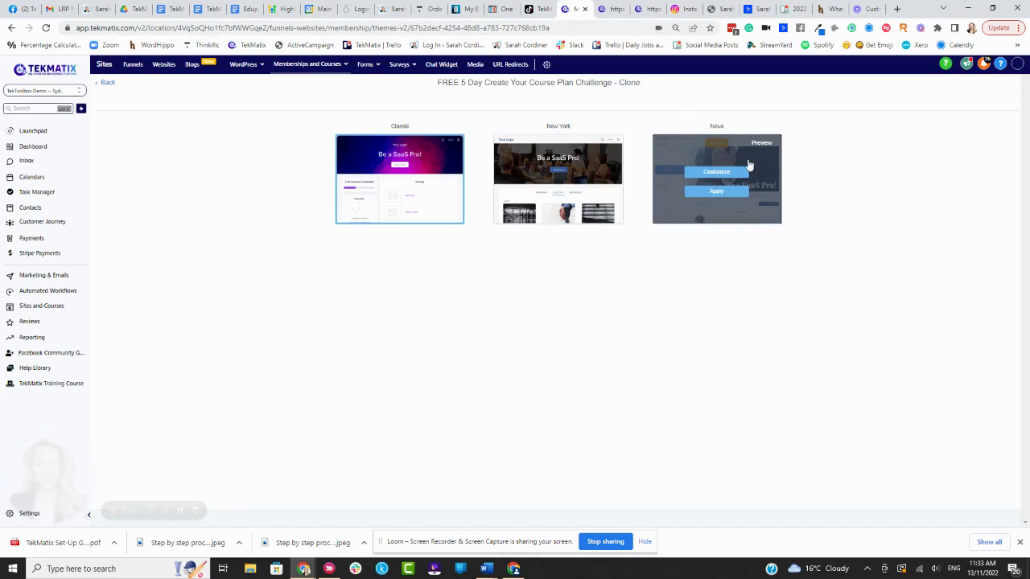
mouse_move(560, 177)
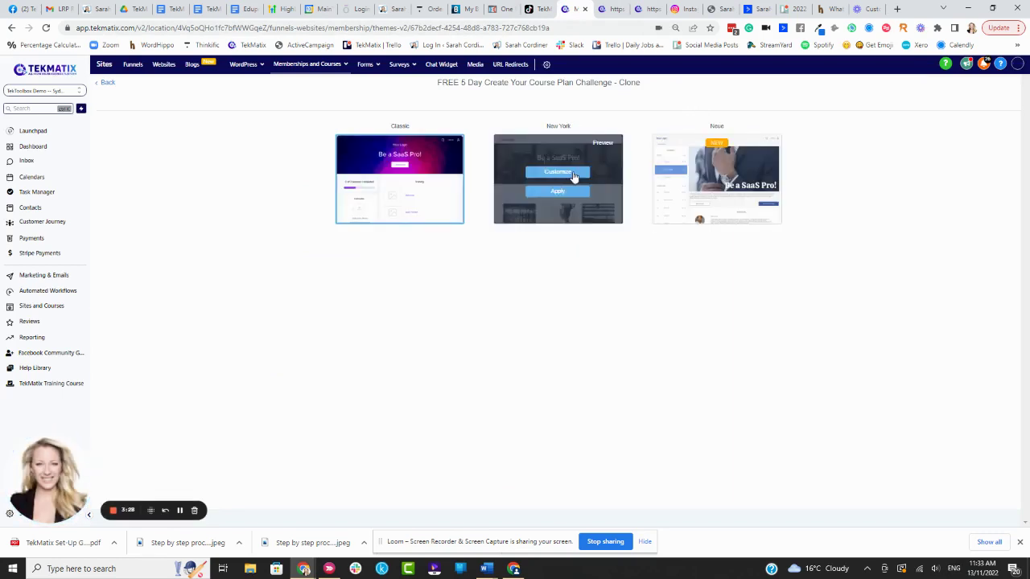
mouse_move(717, 177)
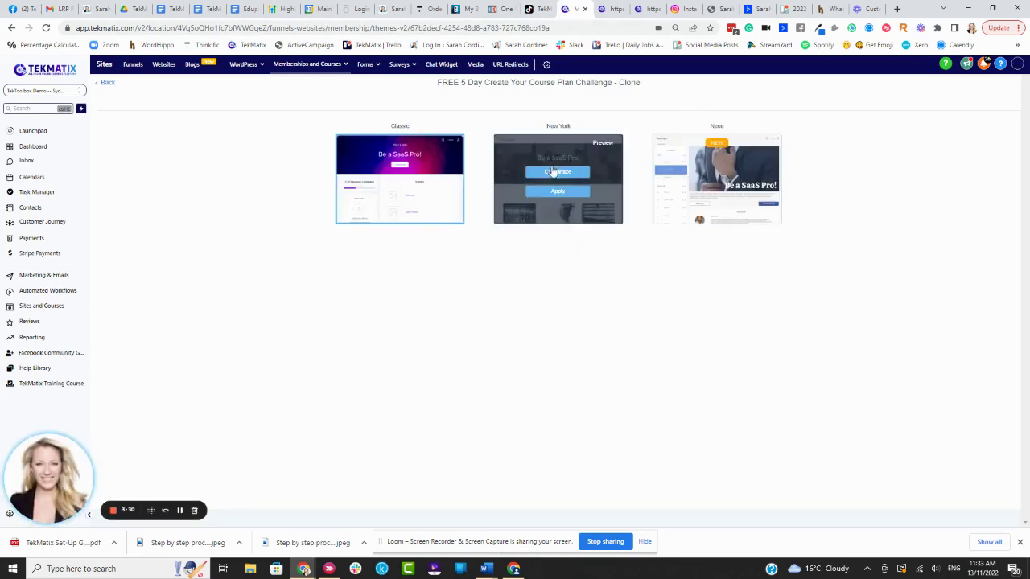
click(558, 174)
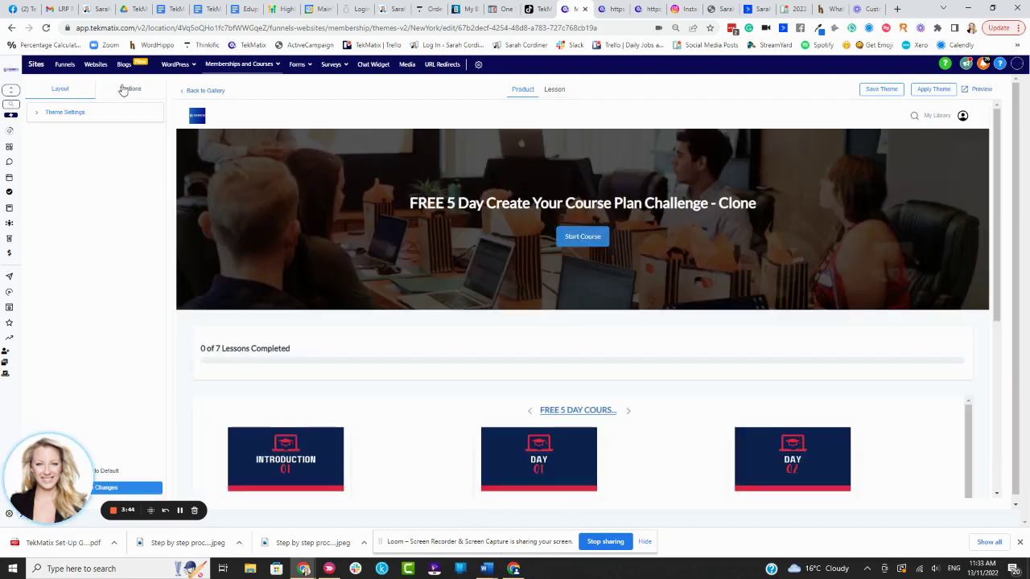
- Expand the Header and Hero settings on the New York theme's Sections tab
click(133, 90)
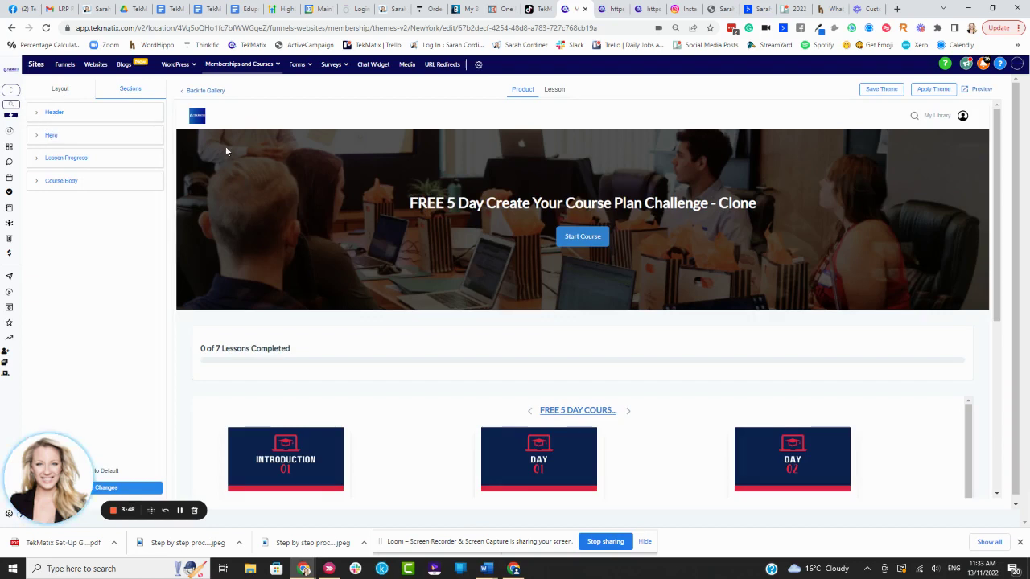
click(40, 115)
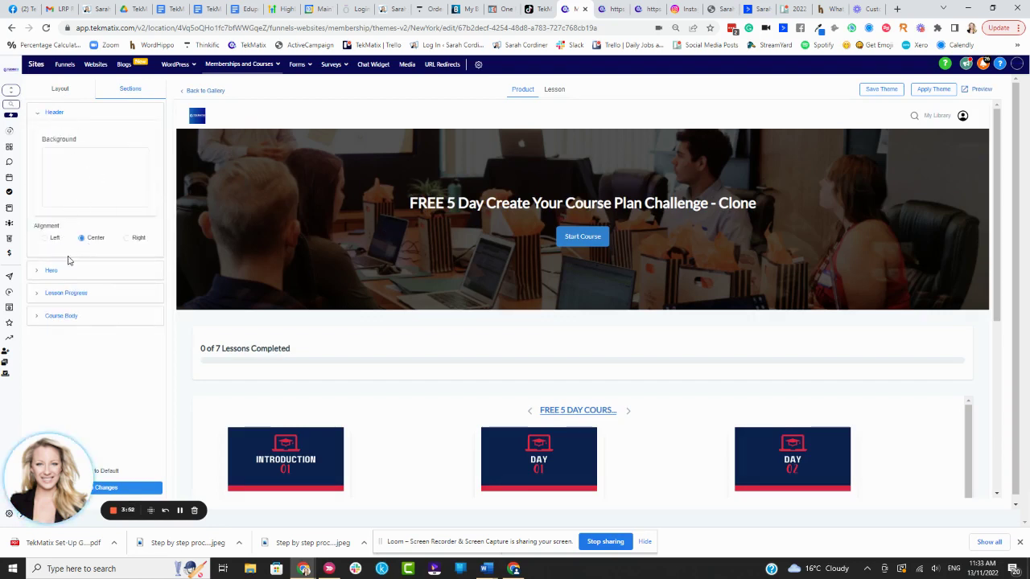
click(49, 272)
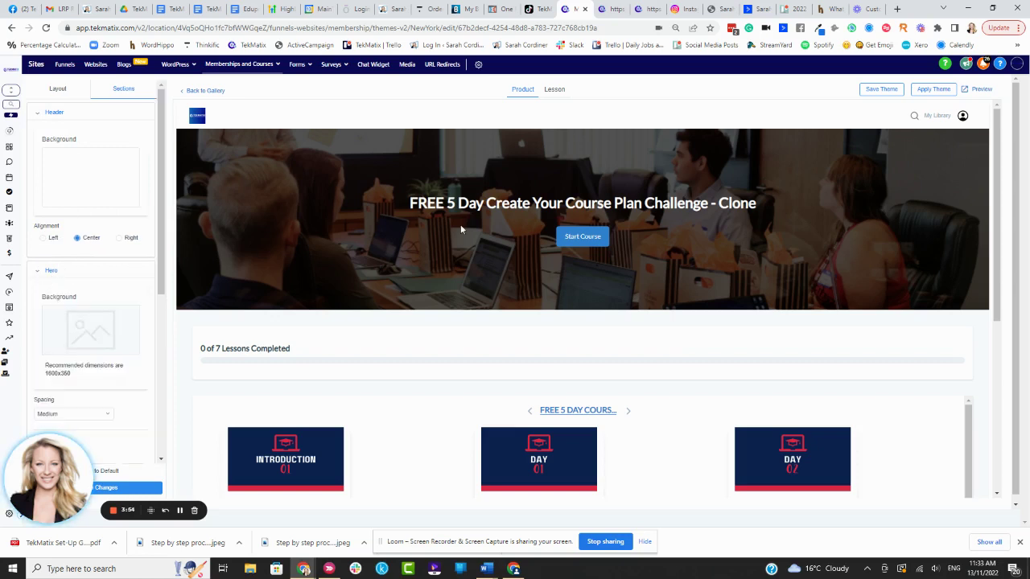
scroll(131, 229, down, 3)
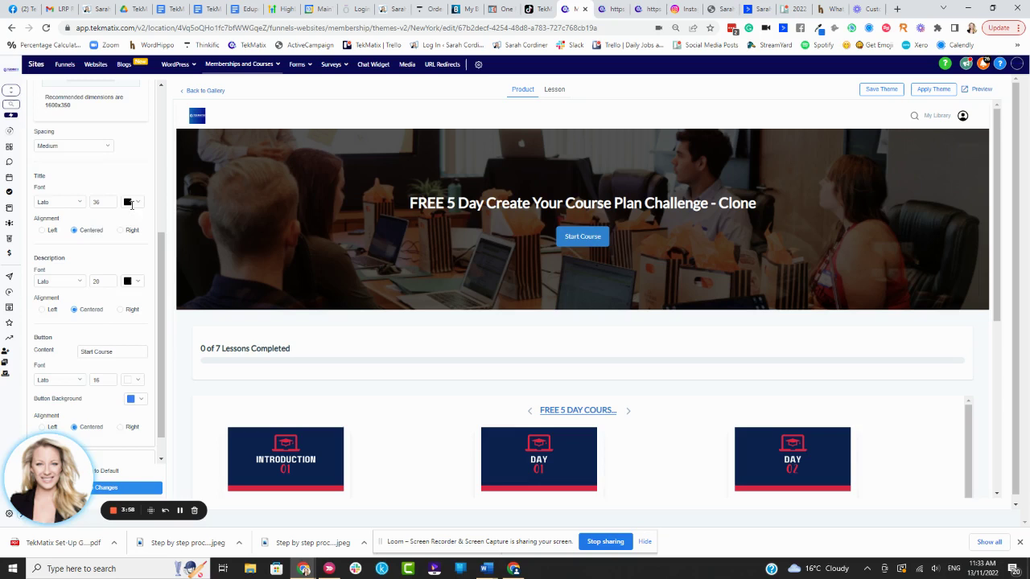
scroll(111, 306, down, 2)
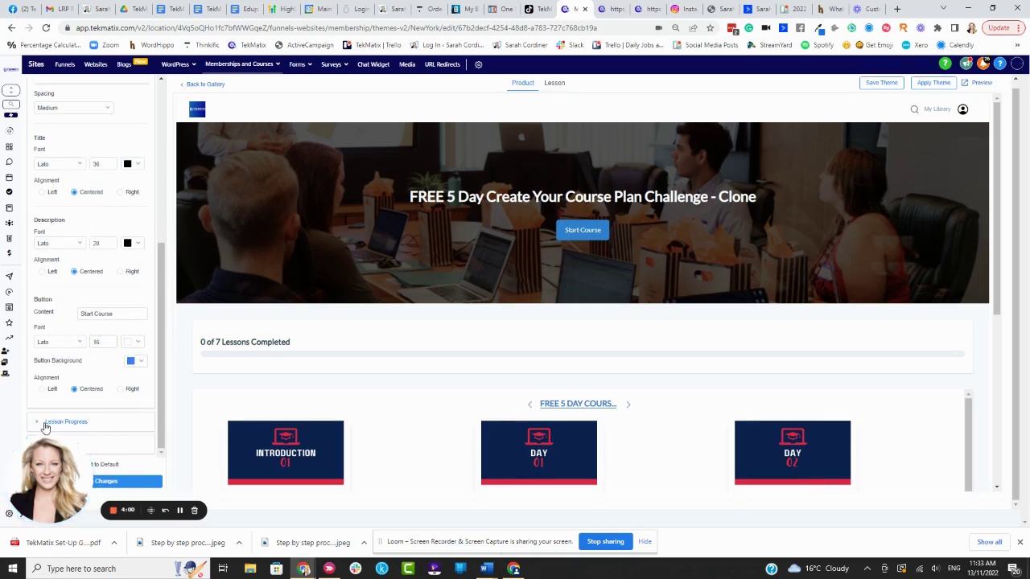
- Check the Lesson Progress settings, then reset the section settings to default
click(37, 423)
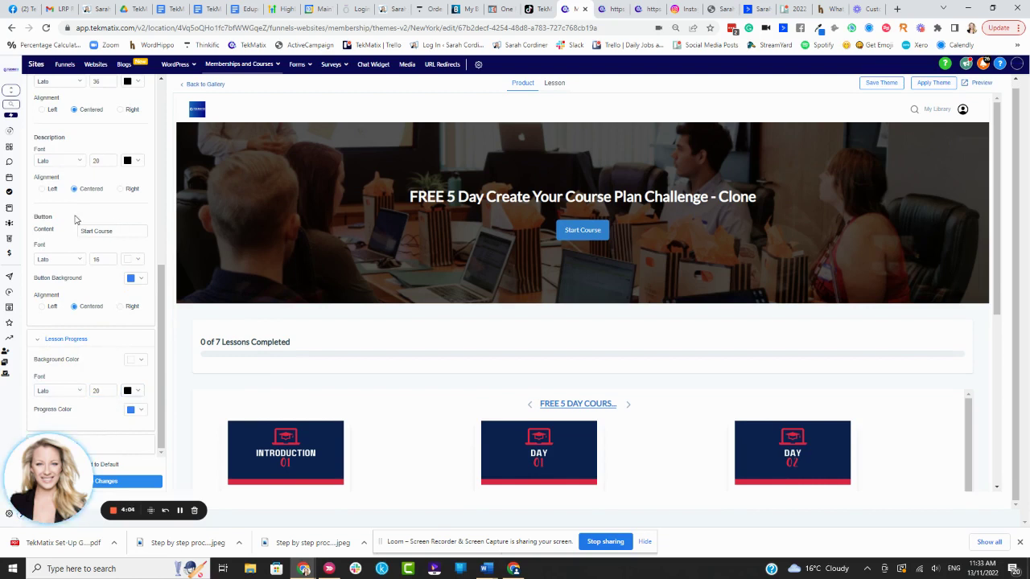
click(39, 340)
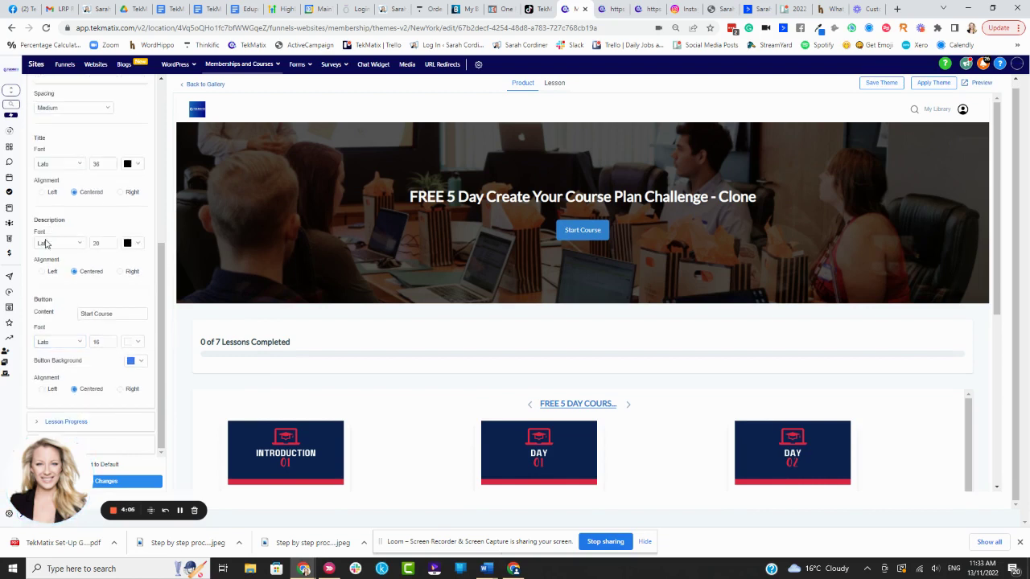
click(95, 466)
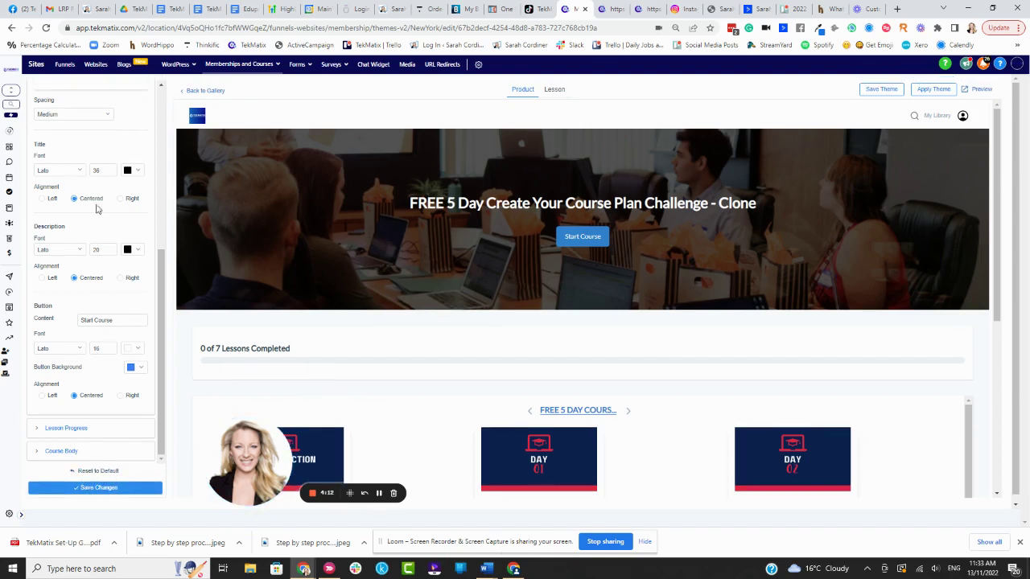
scroll(94, 209, up, 10)
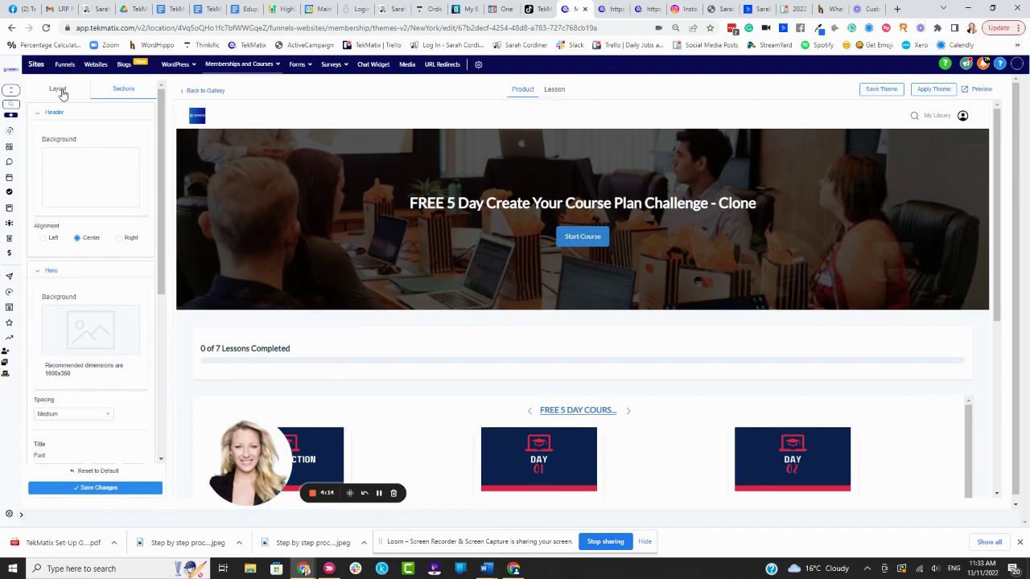
- Review the Layout tab's Theme Settings colours, logo placement and fonts, then return to the Sections list
click(59, 90)
click(56, 114)
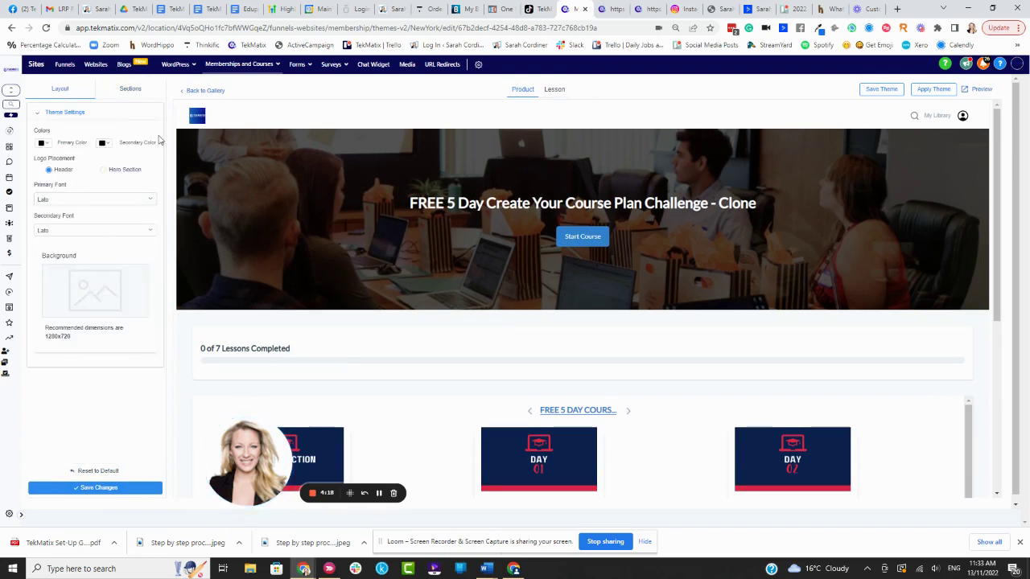
click(130, 89)
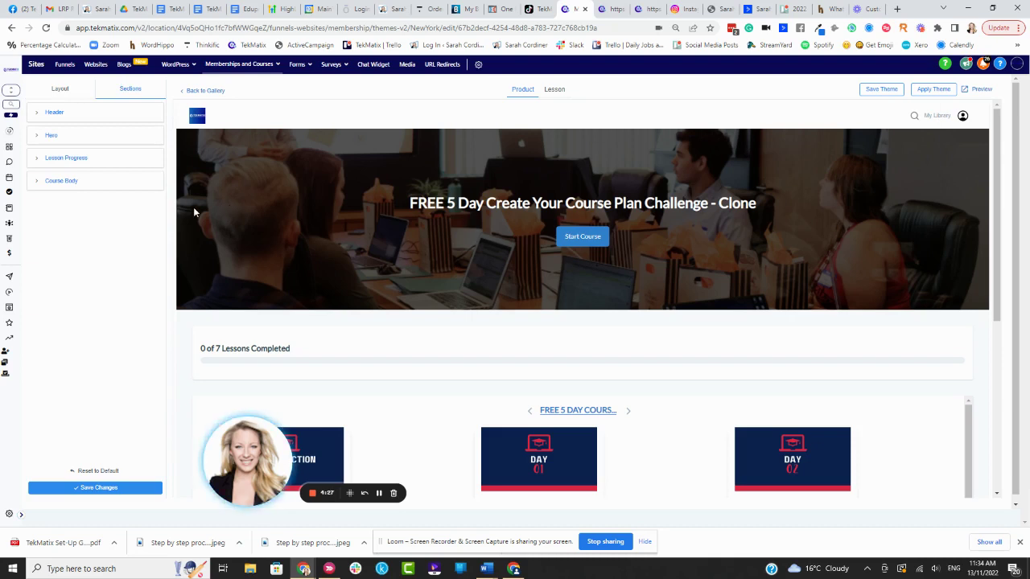
drag(258, 451, 77, 455)
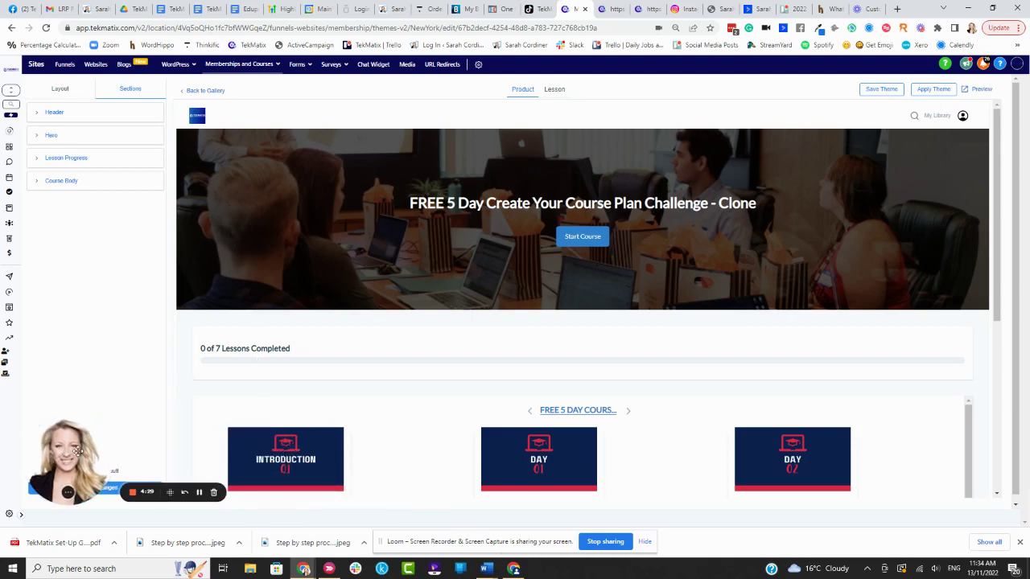
mouse_move(184, 72)
mouse_move(239, 68)
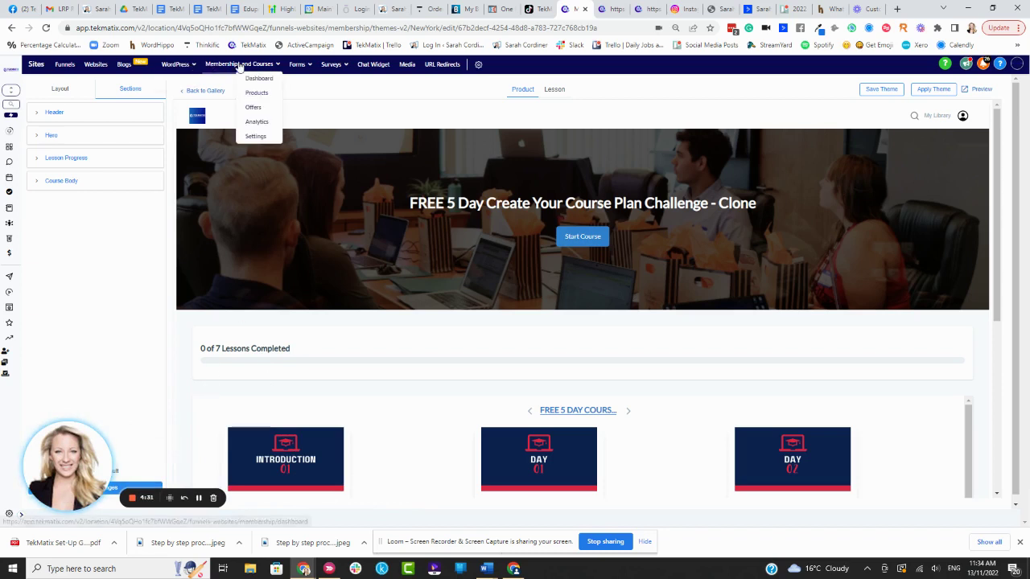